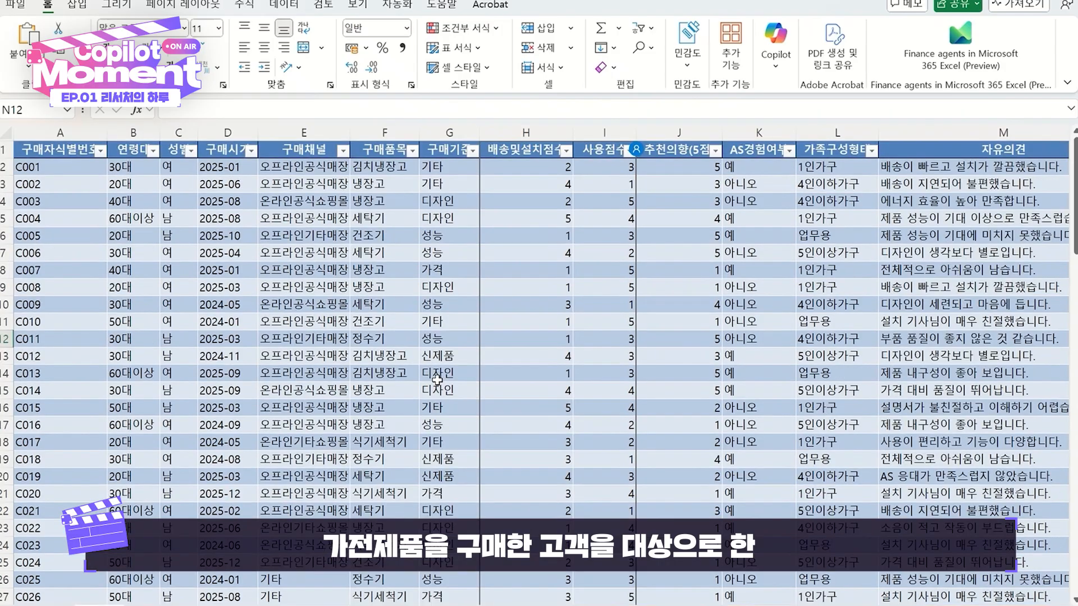
Open Copilot's app skills (앱 기술) and ask it "구매채널별 가장 많이 팔린 제품을 알려줘".
{"action": "left_click", "coordinate": [765, 72]}
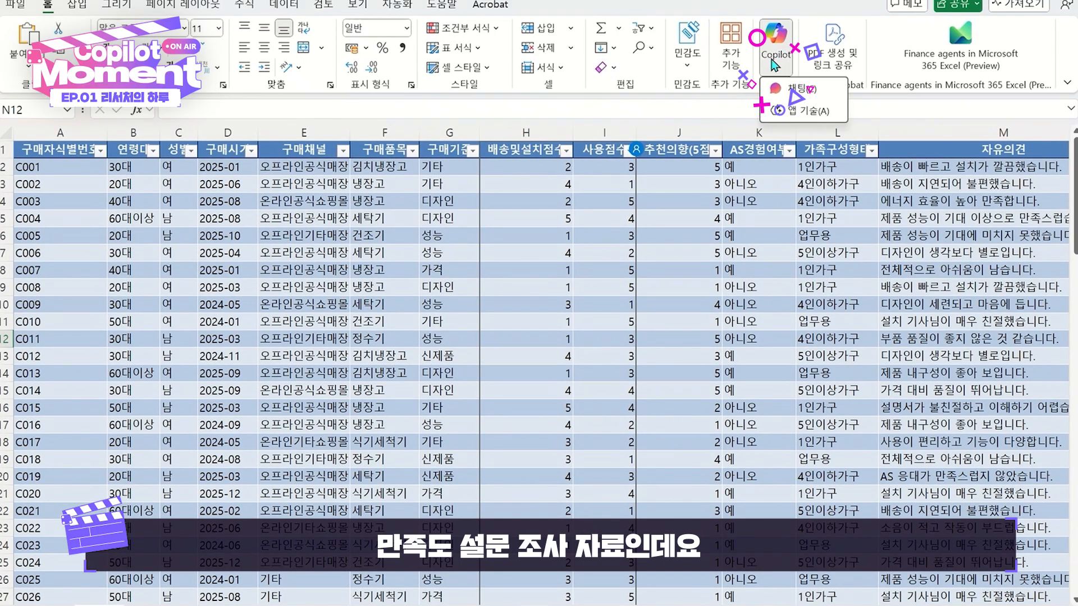
{"action": "left_click", "coordinate": [809, 149]}
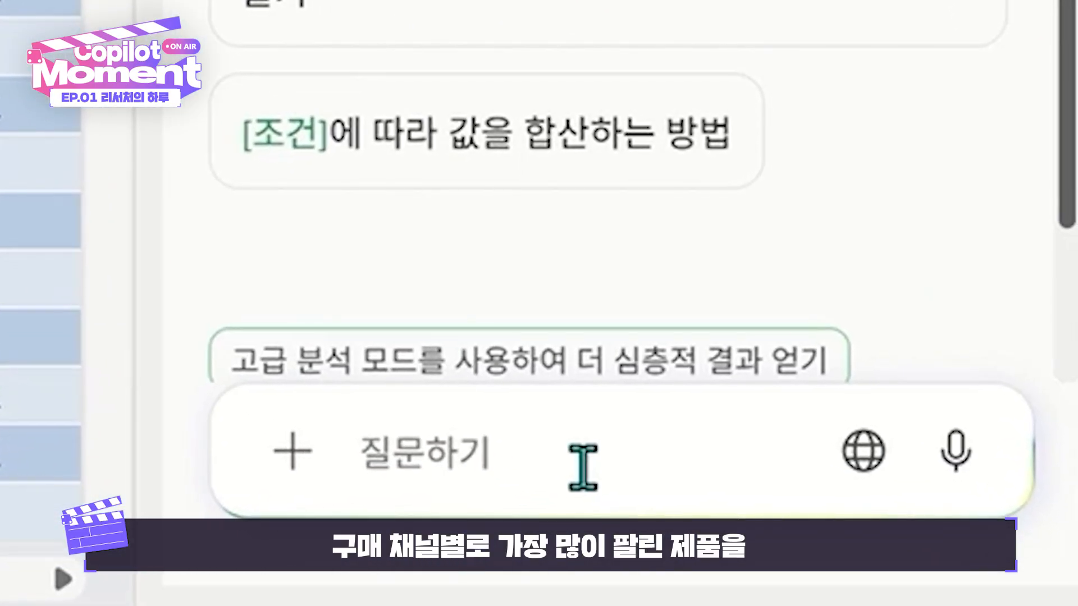
{"action": "type", "text": "구매채널별 가장"}
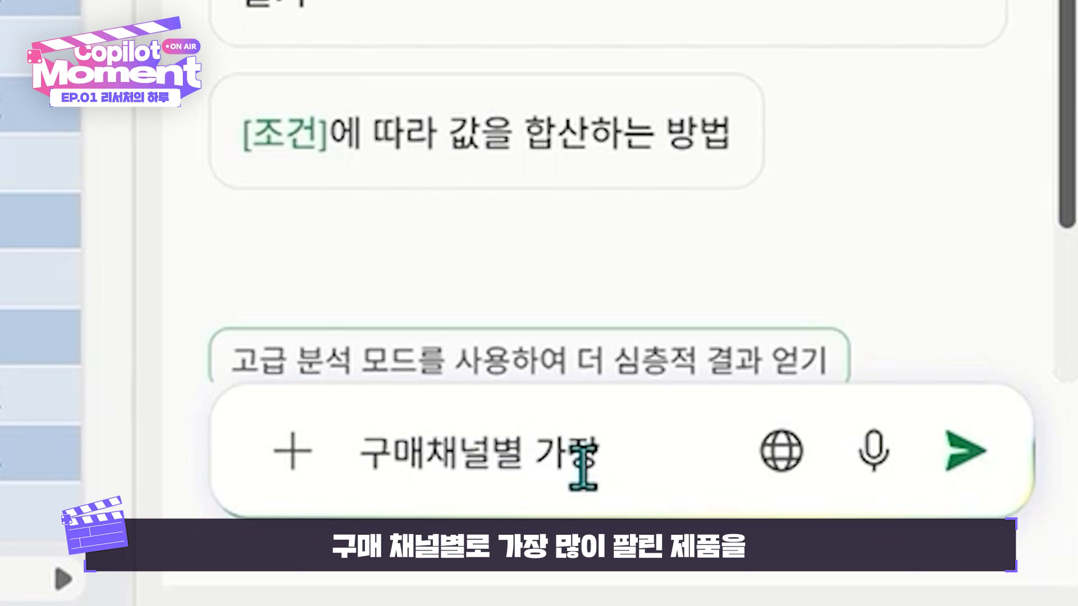
{"action": "type", "text": " 많이 팔린 제품을 알려"}
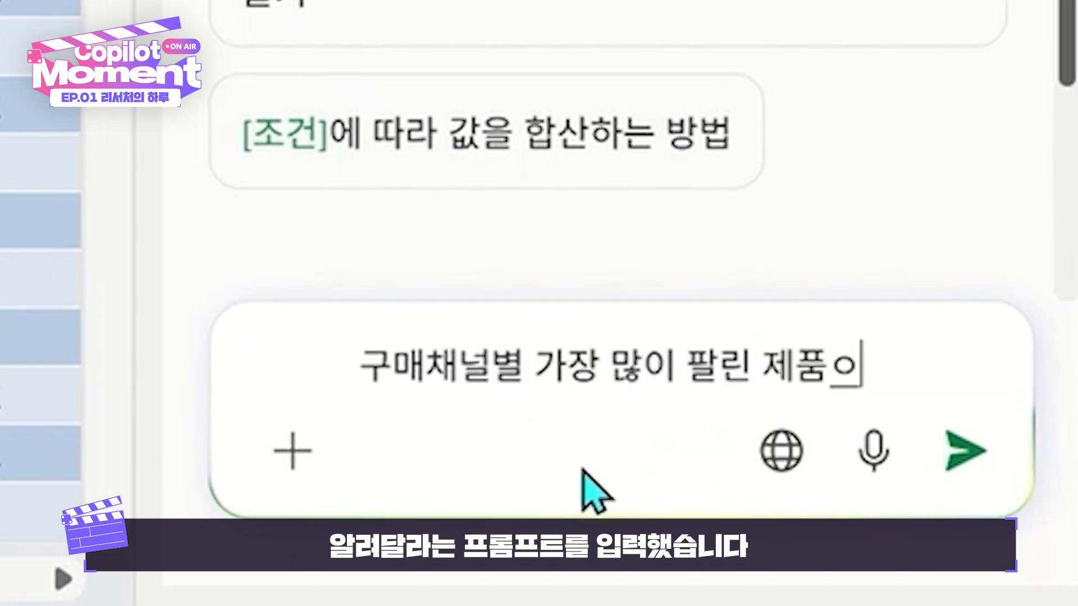
{"action": "type", "text": "줘"}
{"action": "key", "text": "Return"}
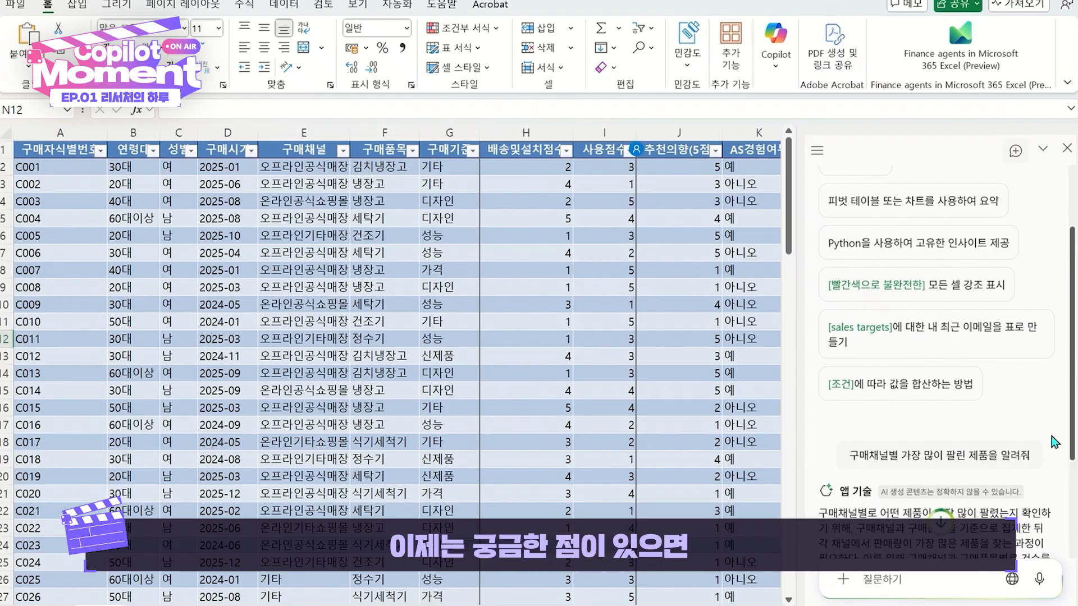
Review the answer on best-selling products per purchase channel and insert its output table into a new sheet.
{"action": "scroll", "coordinate": [987, 480], "scroll_direction": "down", "scroll_amount": 5}
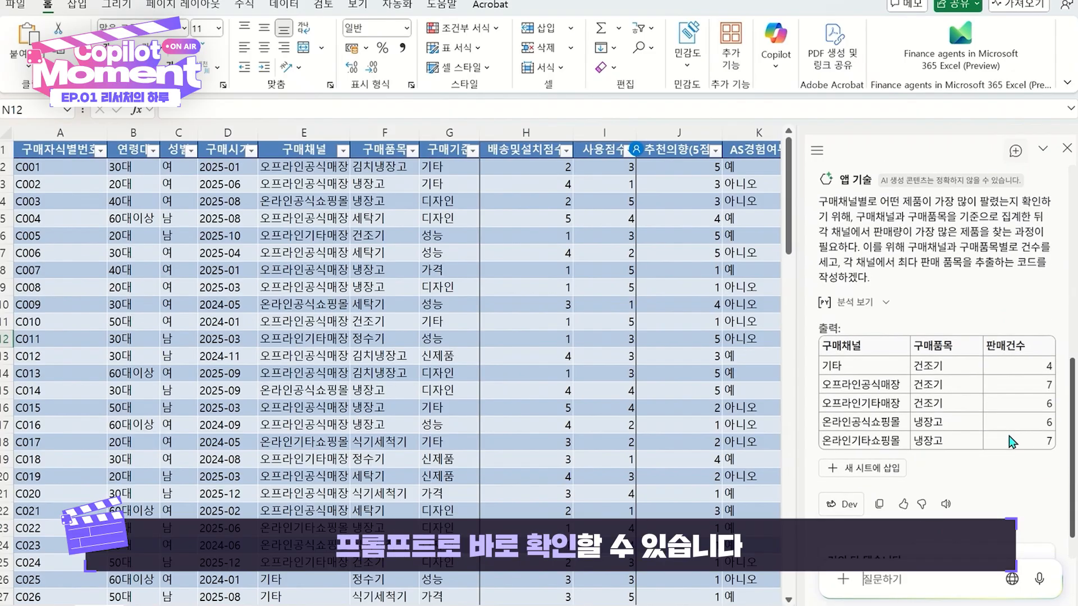
{"action": "scroll", "coordinate": [975, 475], "scroll_direction": "down", "scroll_amount": 3}
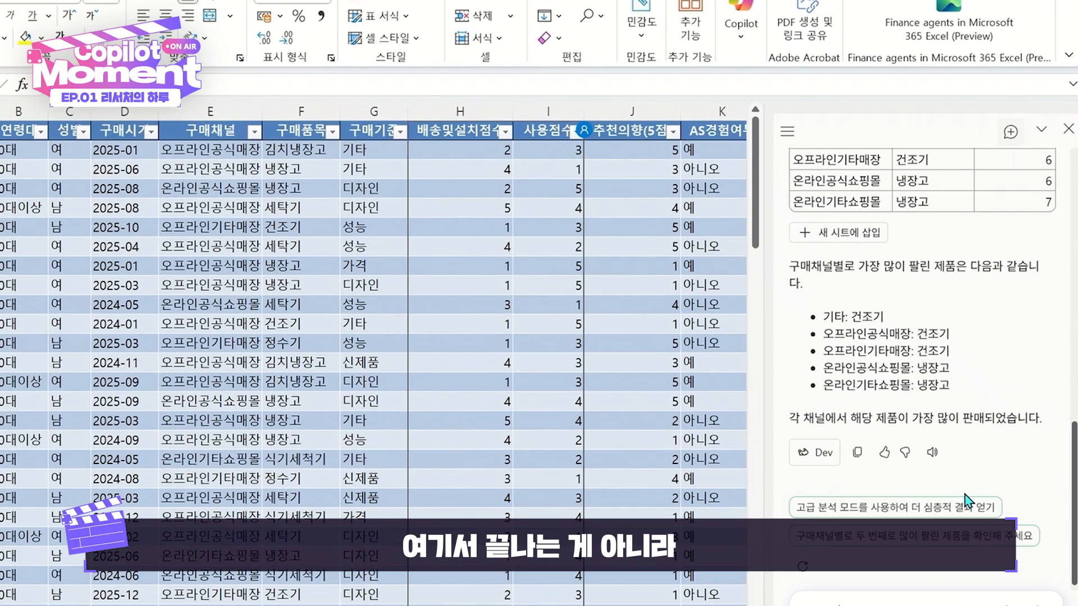
{"action": "scroll", "coordinate": [975, 475], "scroll_direction": "up", "scroll_amount": 3}
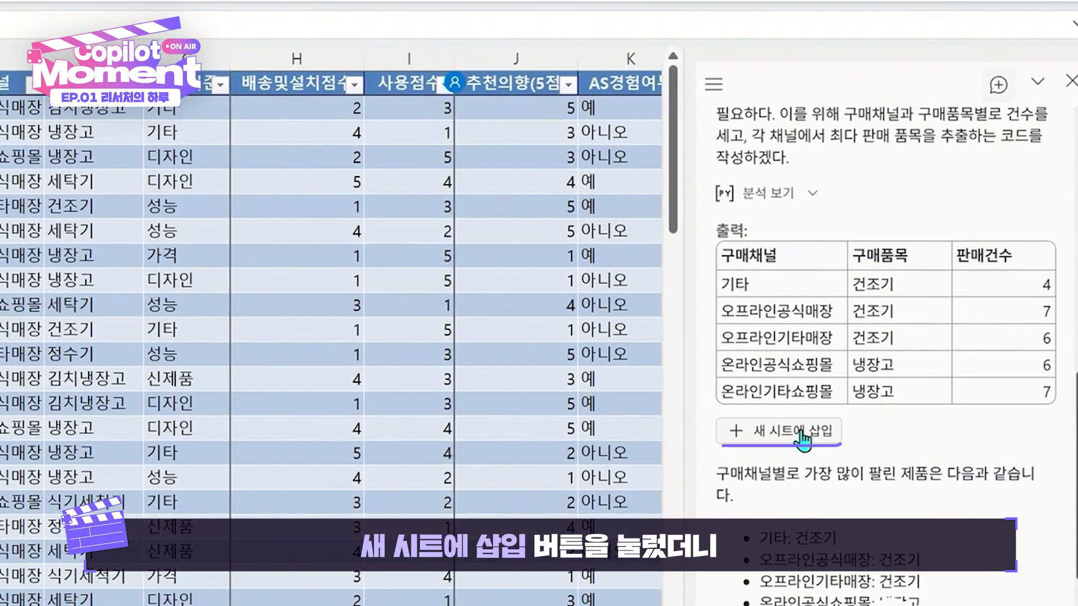
{"action": "left_click", "coordinate": [802, 431]}
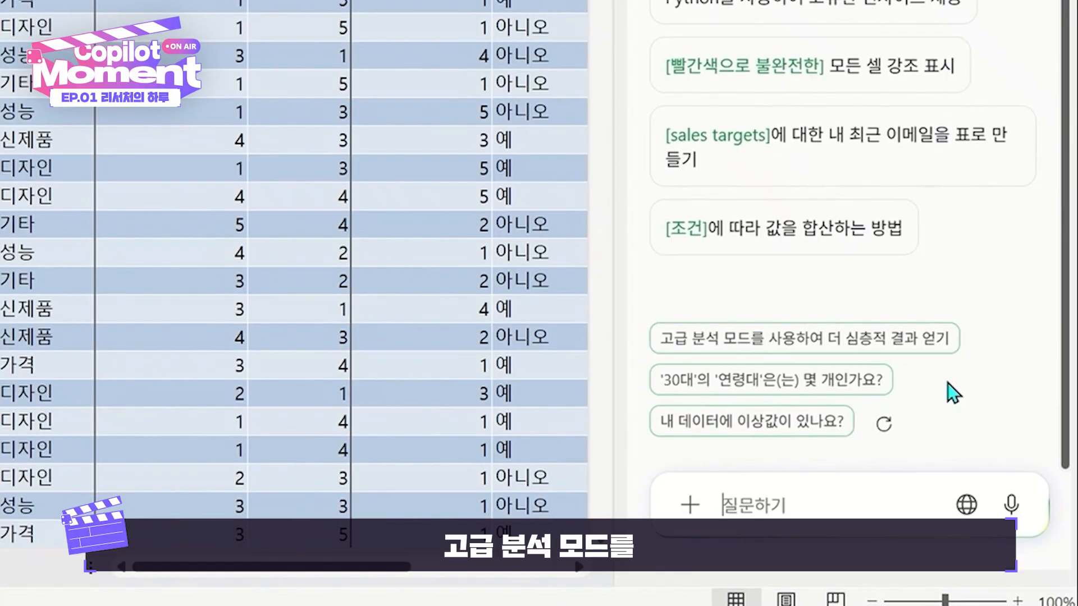
Start advanced analysis mode and run the suggested prompt "고객의 연령대별로 구매 채널 선호도 분석 수행".
{"action": "left_click", "coordinate": [870, 338]}
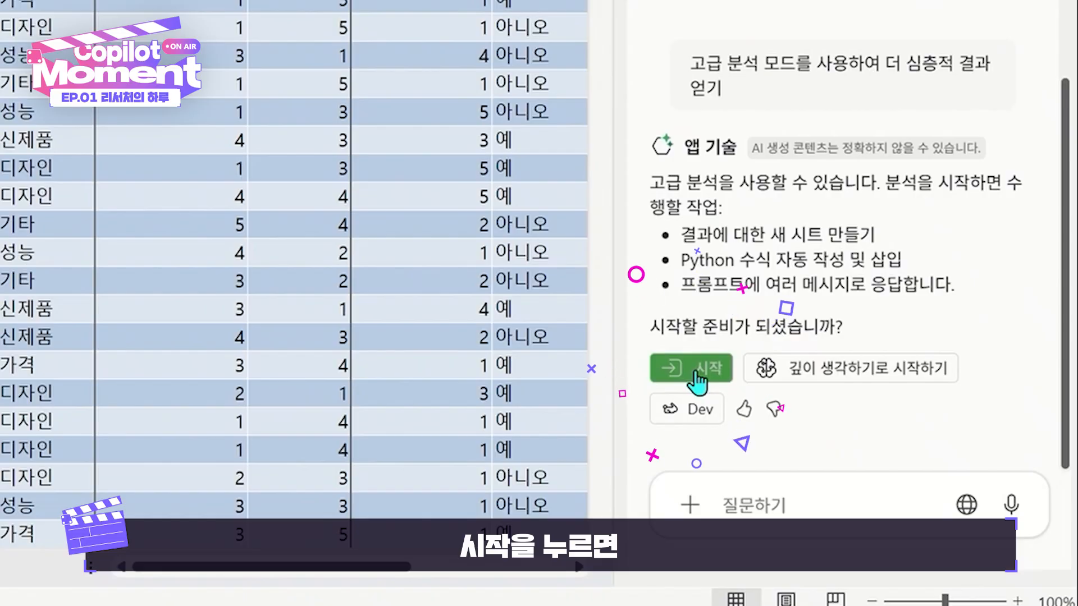
{"action": "left_click", "coordinate": [698, 370]}
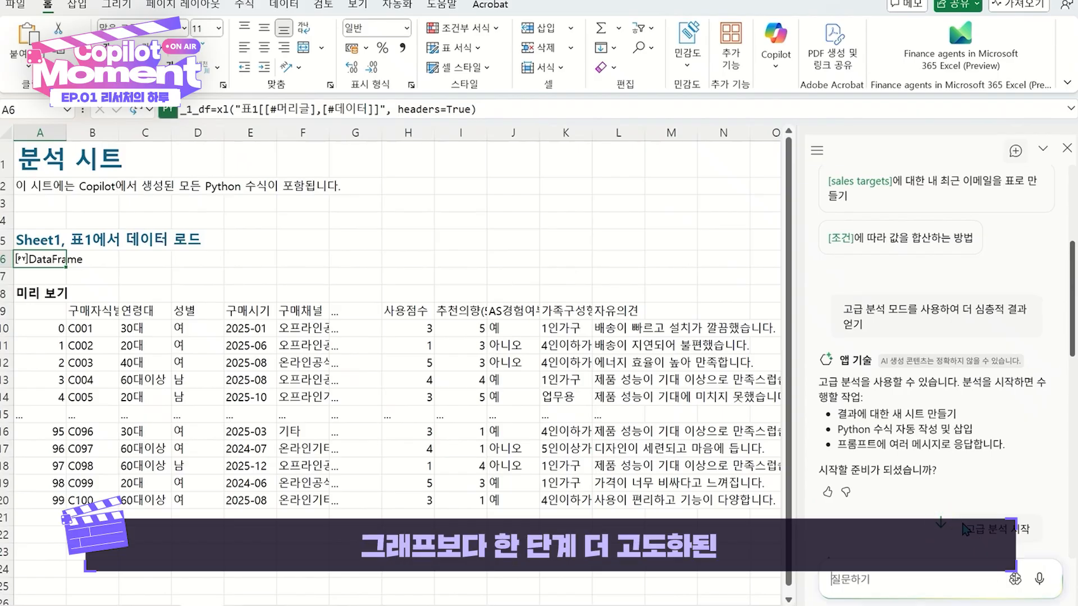
{"action": "left_click", "coordinate": [963, 529]}
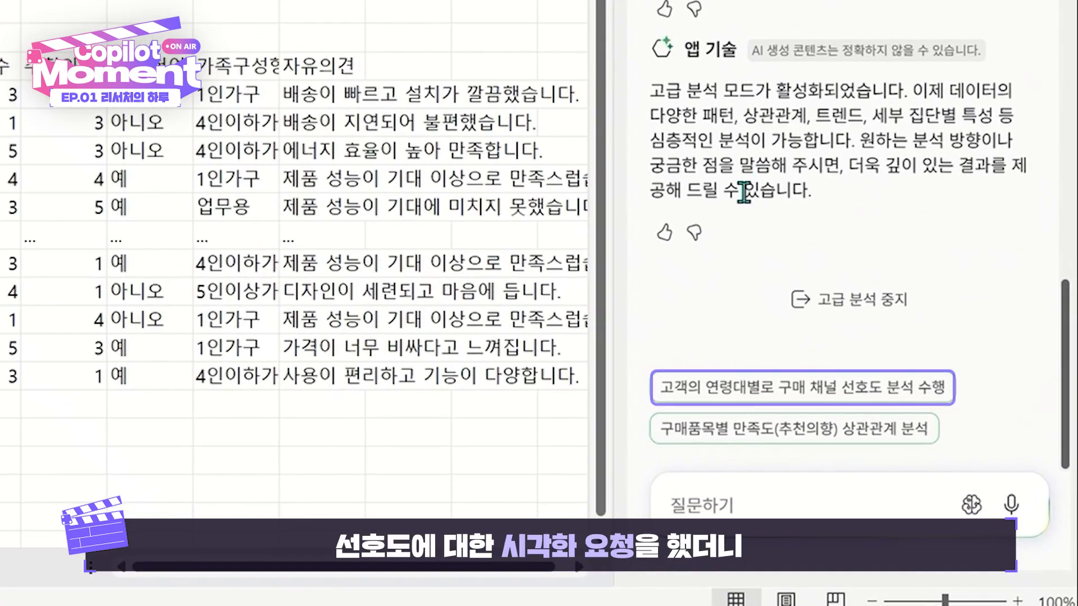
{"action": "left_click", "coordinate": [803, 387]}
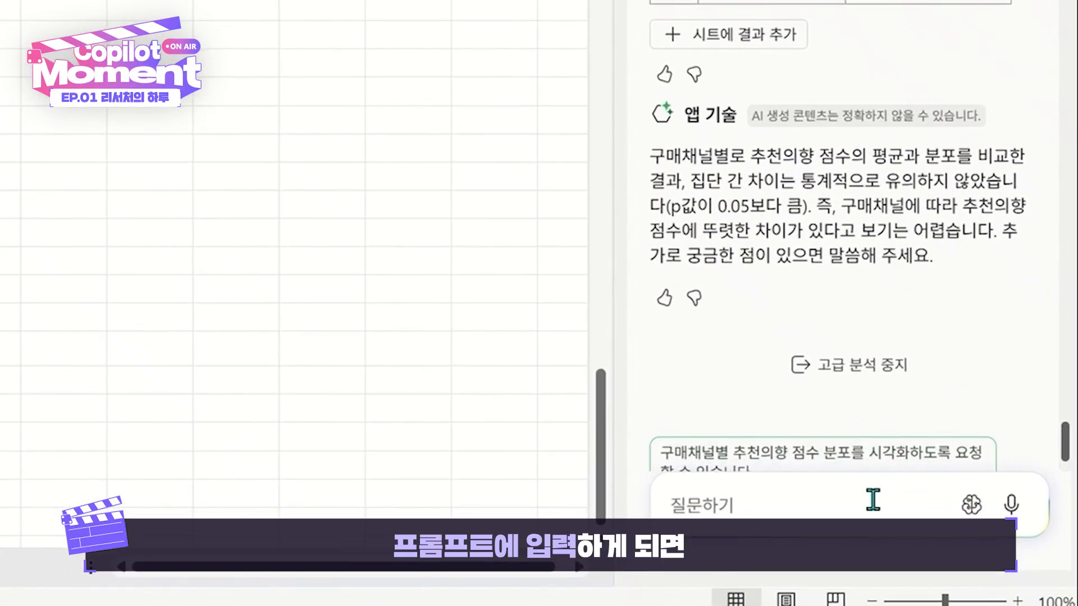
Ask Copilot to visualize the purchase criteria by age group ("연령대별 구매기준을 시각화").
{"action": "type", "text": "연령대"}
{"action": "type", "text": "별 구매기준"}
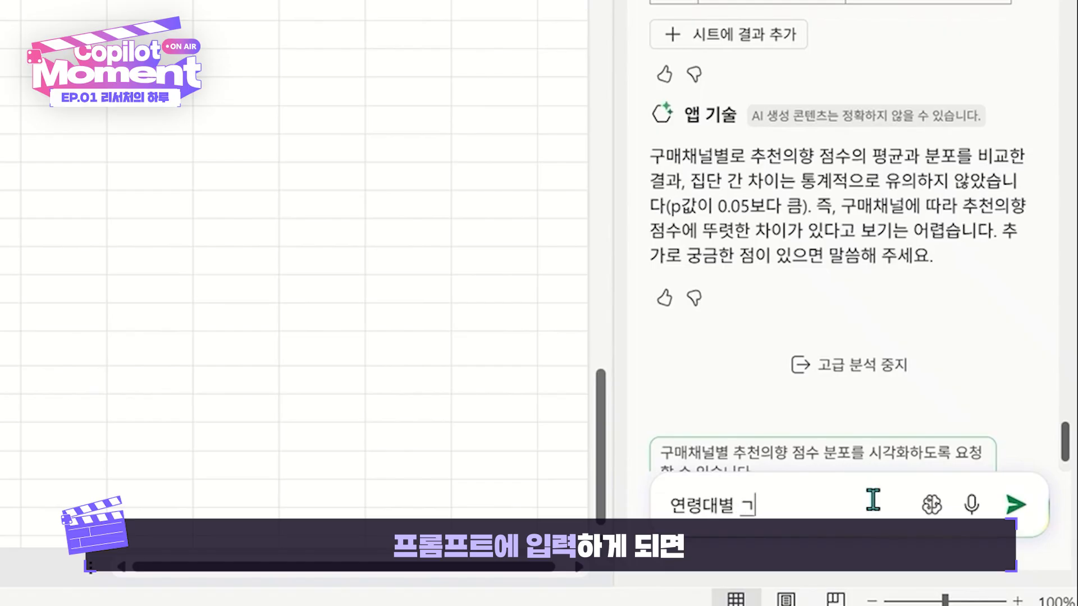
{"action": "type", "text": "을 시각화하여봐"}
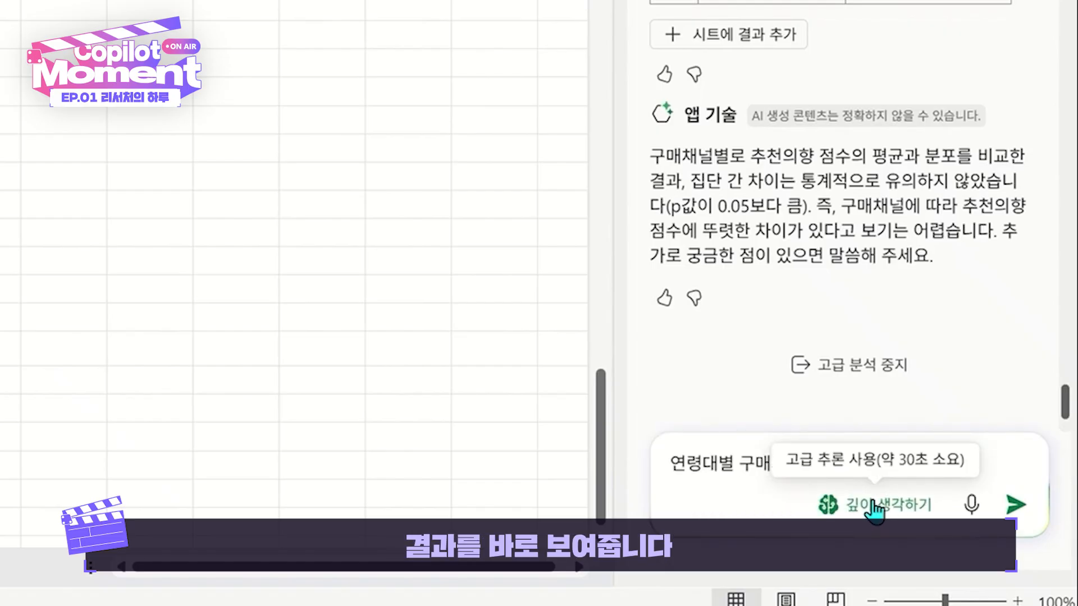
{"action": "left_click", "coordinate": [1015, 505]}
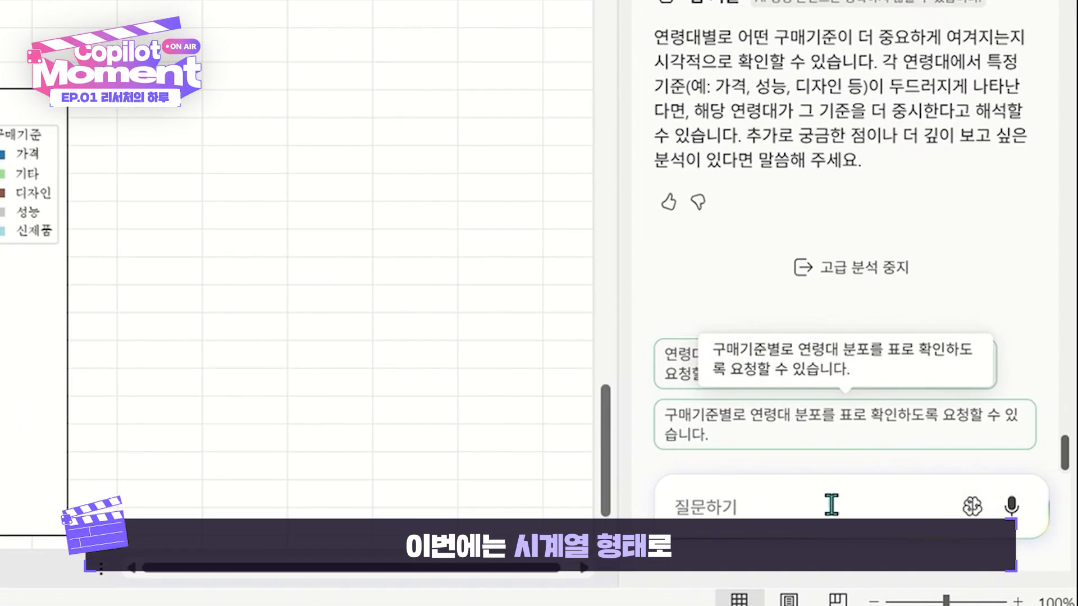
Ask Copilot for a time-series visualization of sales by item with "품목별 판매현황을 시계열로 시각화해서 보여줘".
{"action": "type", "text": "품목별"}
{"action": "type", "text": " 판매현황을 시계열ㄹ"}
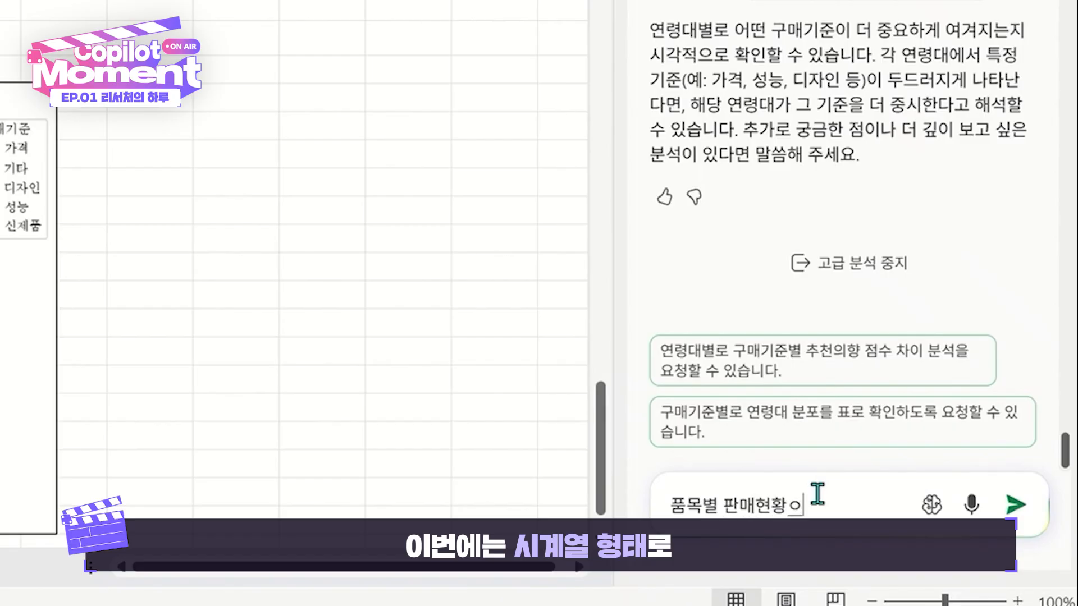
{"action": "type", "text": "로 시각화해서 보여줘"}
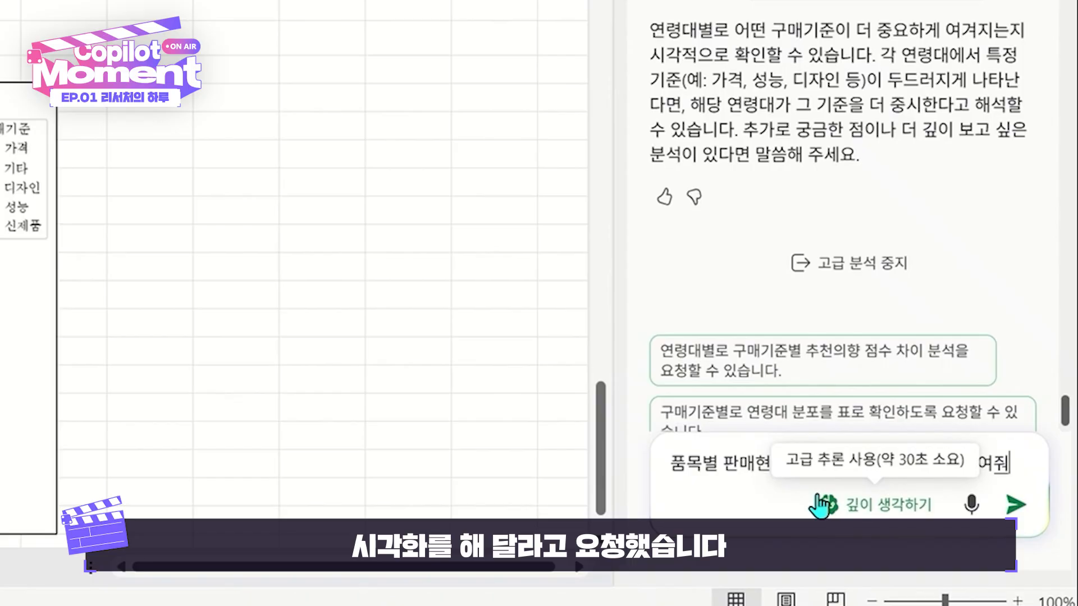
{"action": "key", "text": "Return"}
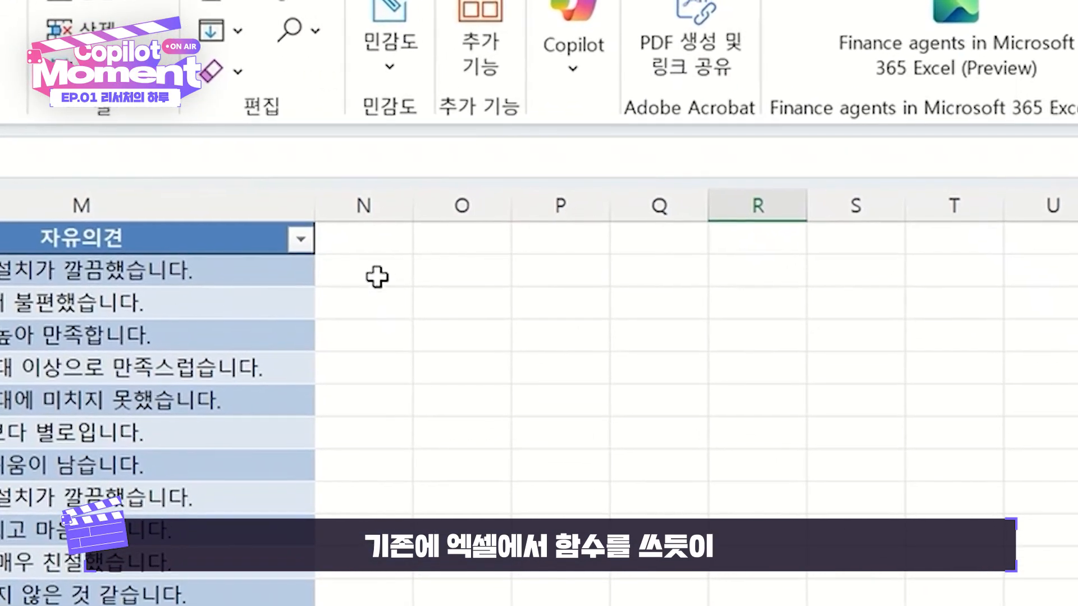
In cell N2, begin a COPILOT formula with the prompt "선택한 셀의 의견이 긍정인지 부정인지 구분하여 표시해.".
{"action": "left_click", "coordinate": [690, 163]}
{"action": "type", "text": "=COP"}
{"action": "key", "text": "Tab"}
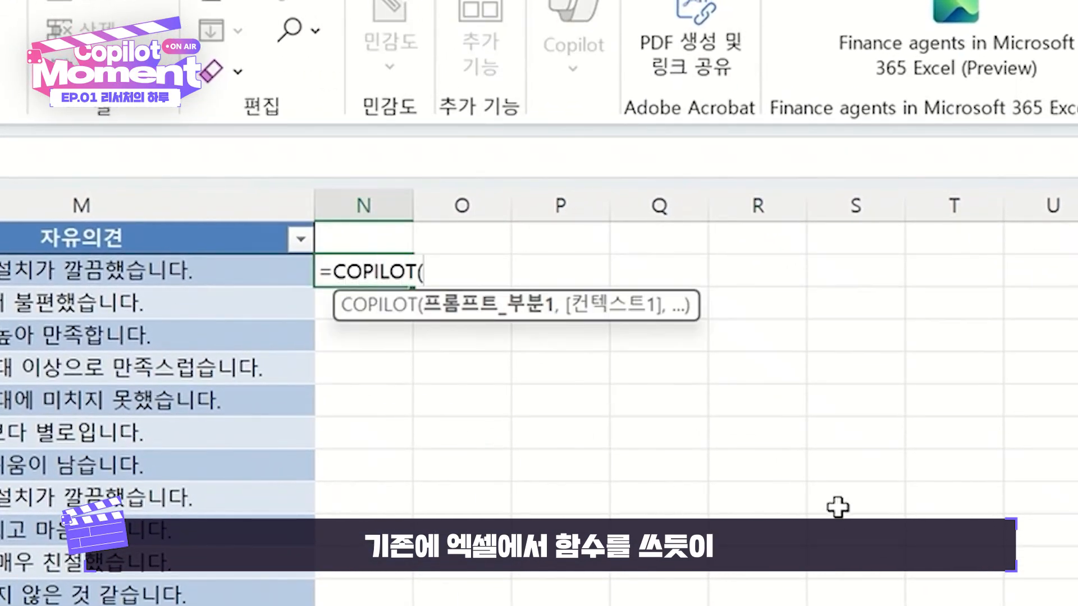
{"action": "type", "text": "\""}
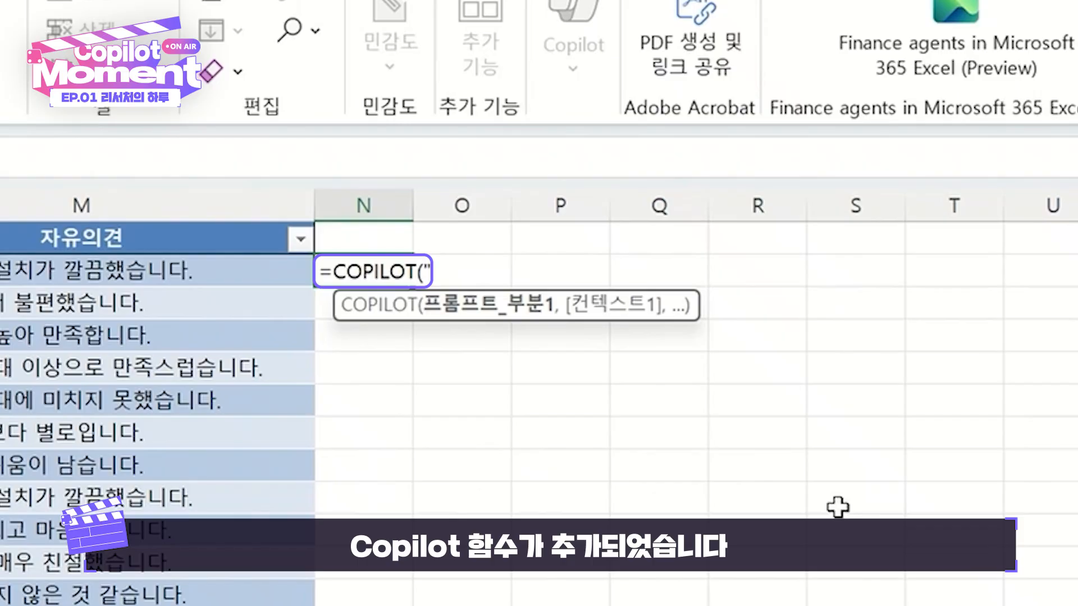
{"action": "type", "text": "TJS"}
{"action": "key", "text": "BackSpace"}
{"action": "key", "text": "BackSpace"}
{"action": "key", "text": "BackSpace"}
{"action": "type", "text": "선택한 셀의 "}
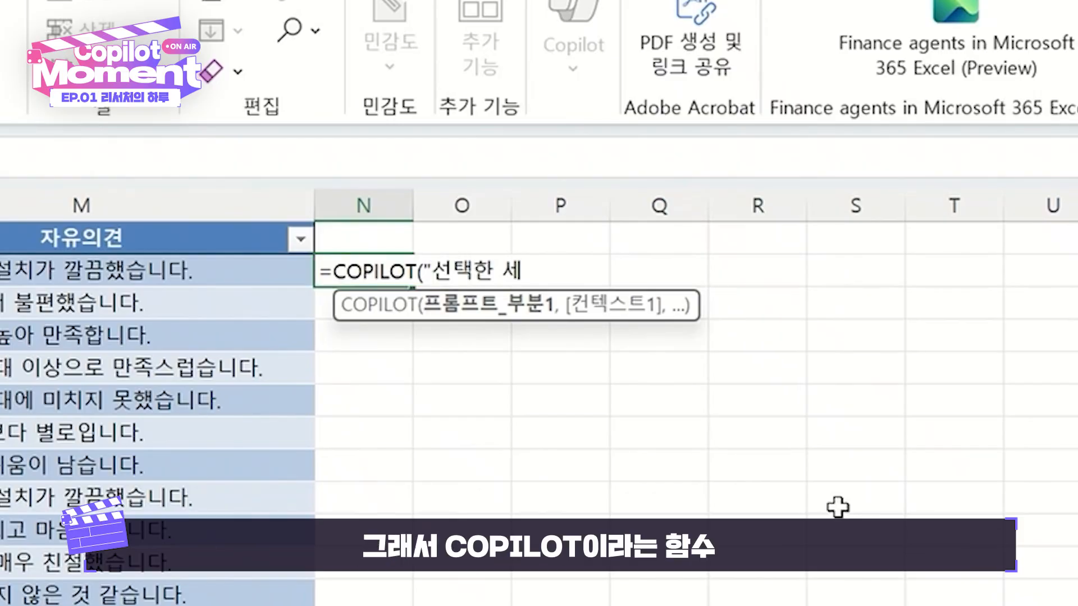
{"action": "type", "text": "의견이 "}
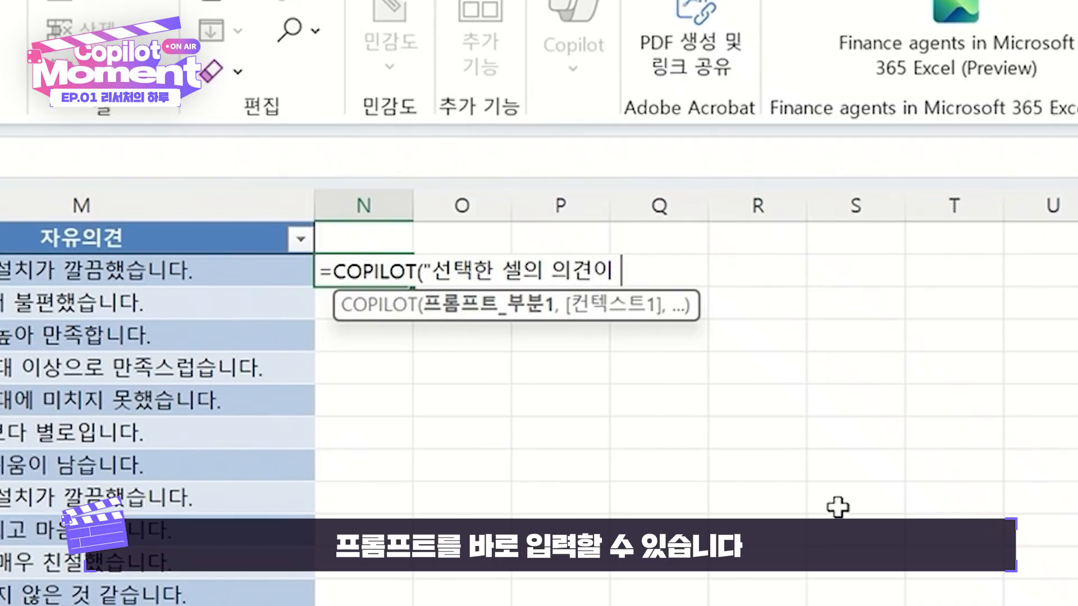
{"action": "type", "text": "긍저정인지 부정인지 구"}
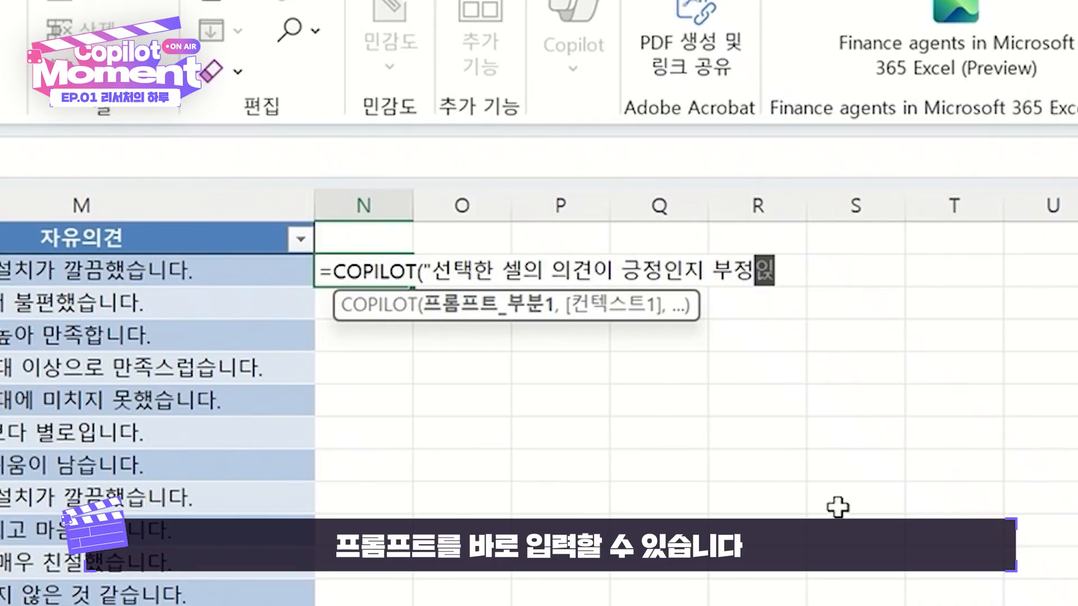
{"action": "type", "text": "분하여 표시해"}
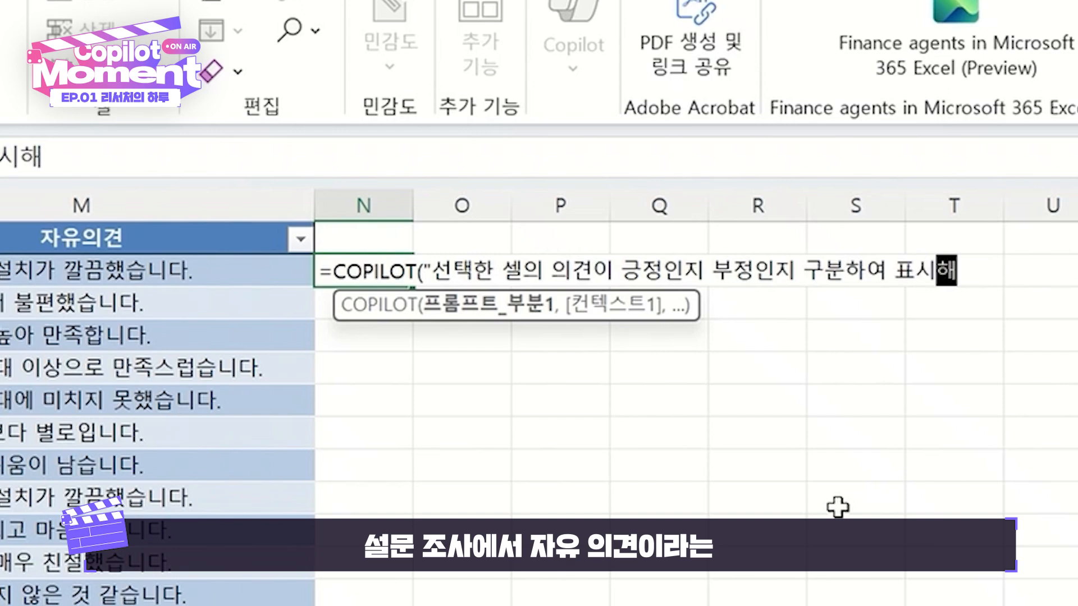
{"action": "type", "text": "\\."}
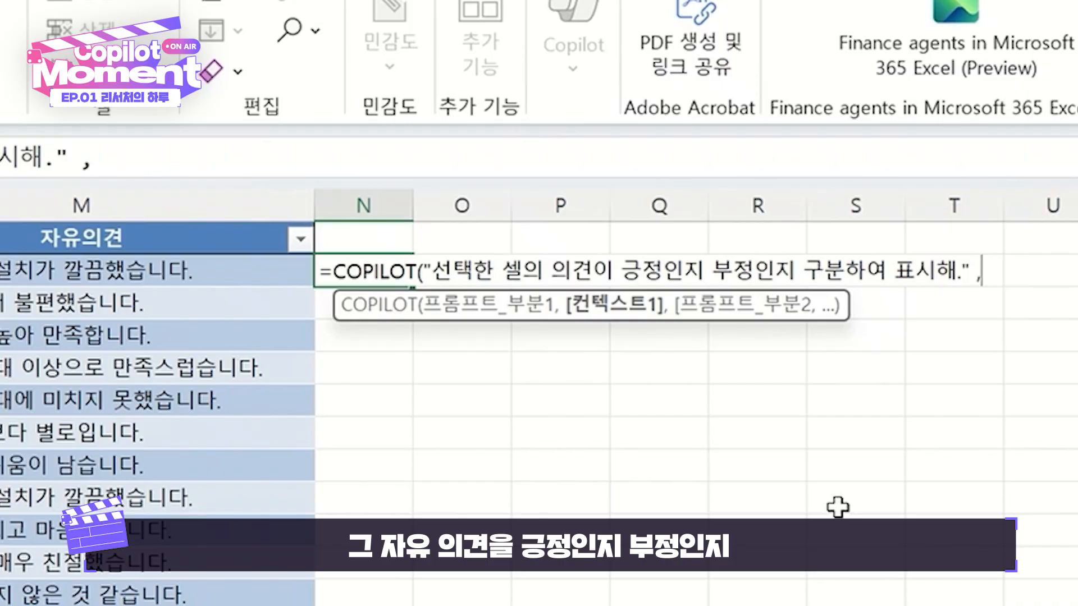
Complete the COPILOT formula with M2 as its context and accept filling it down the new table column.
{"action": "type", "text": "M2)"}
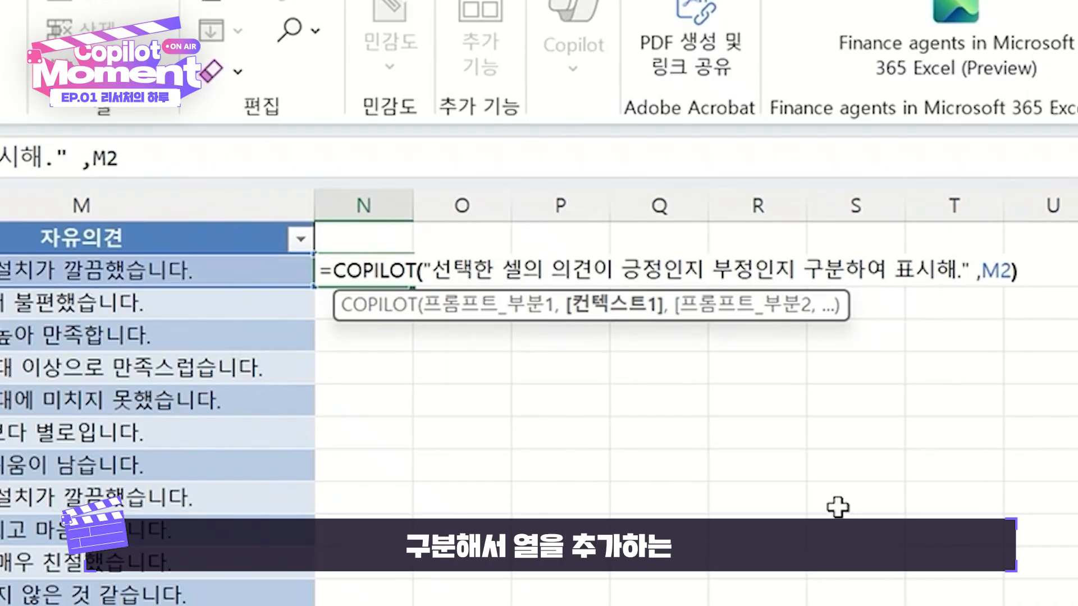
{"action": "key", "text": "Return"}
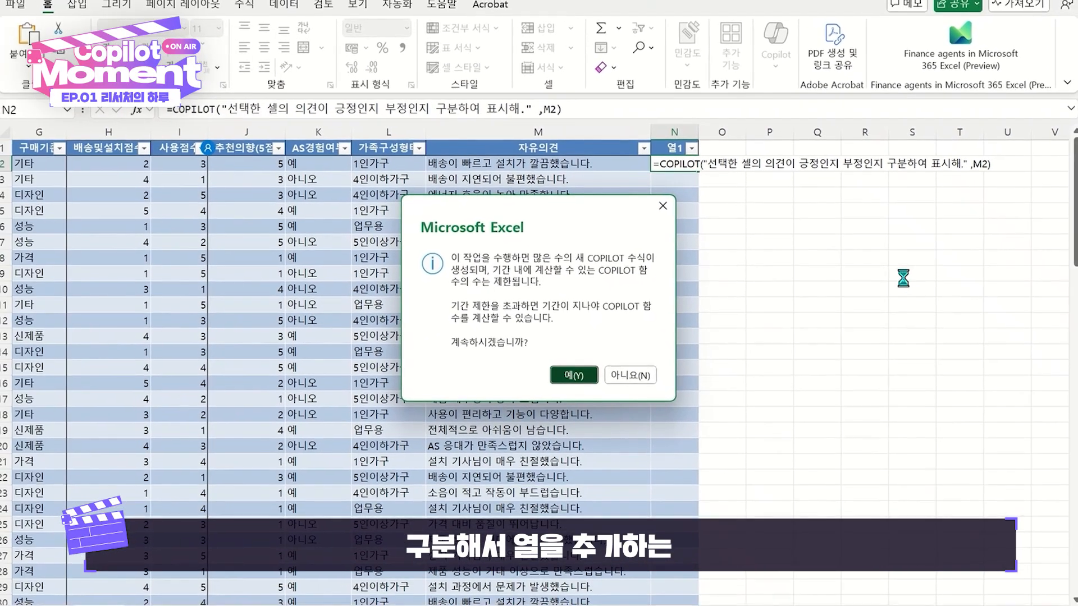
{"action": "key", "text": "Return"}
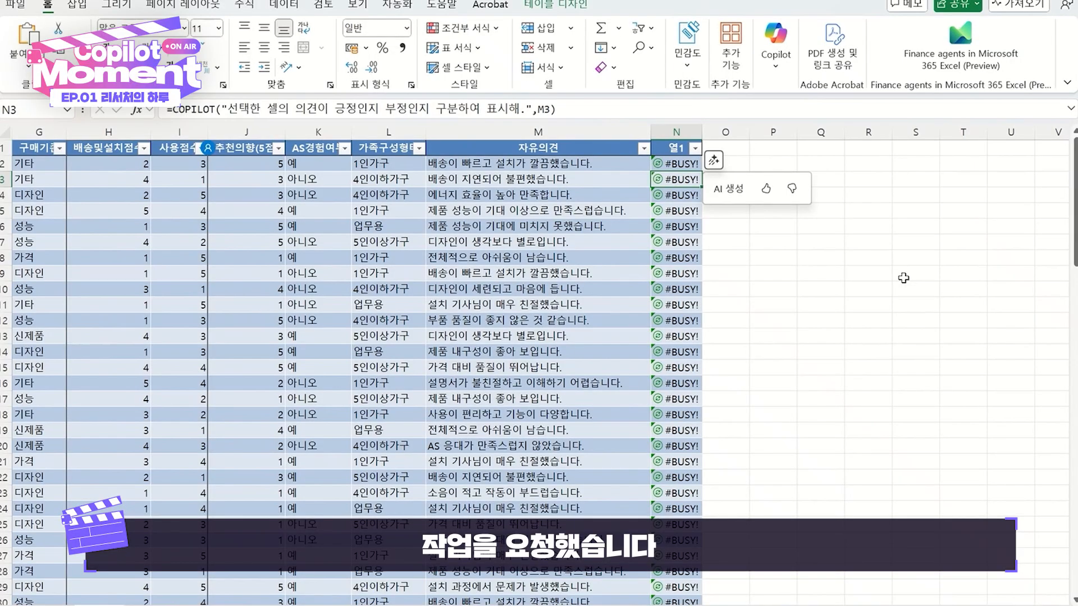